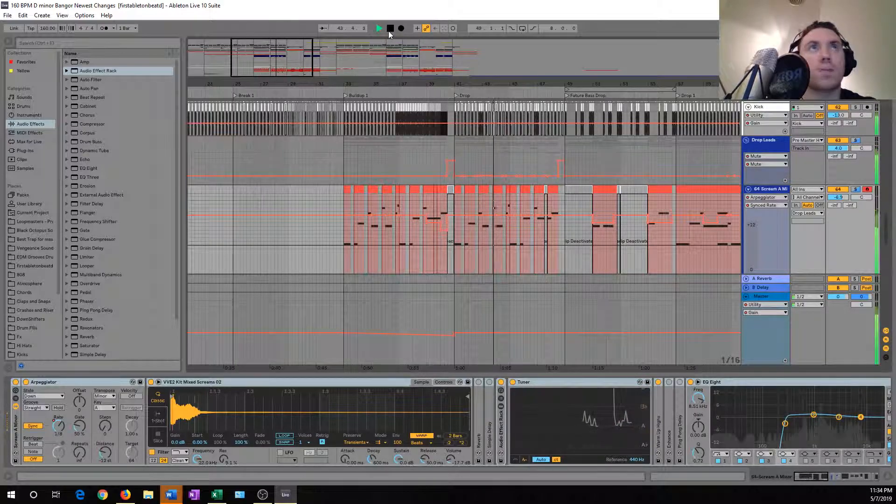
# Stop playback, then select and solo the HARD Snare track.
pyautogui.click(389, 30)
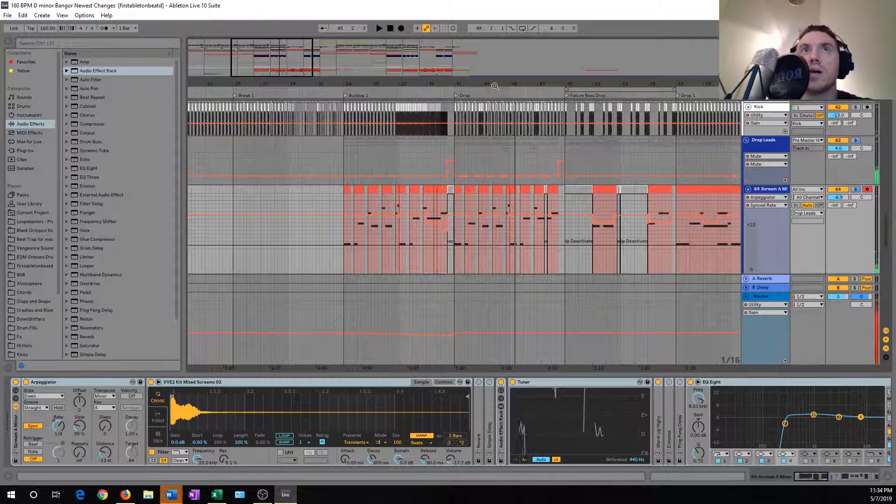
pyautogui.moveTo(492, 86); pyautogui.dragTo(463, 80)
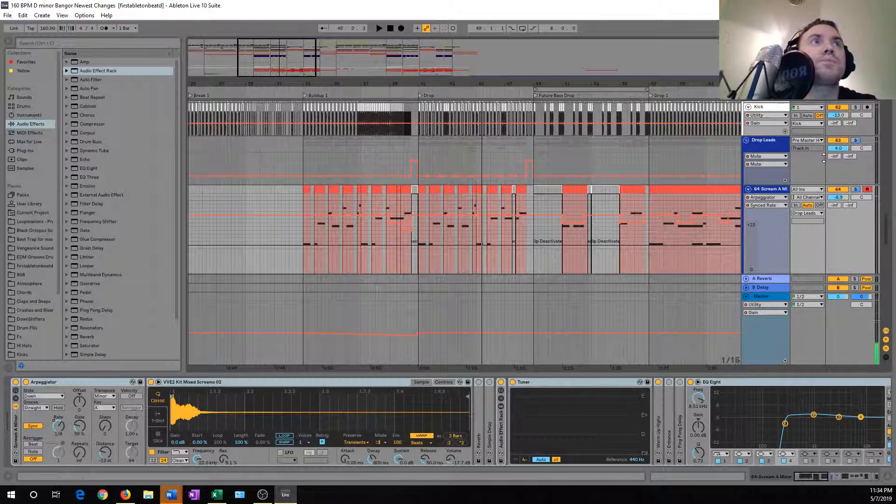
pyautogui.moveTo(889, 235); pyautogui.dragTo(893, 177)
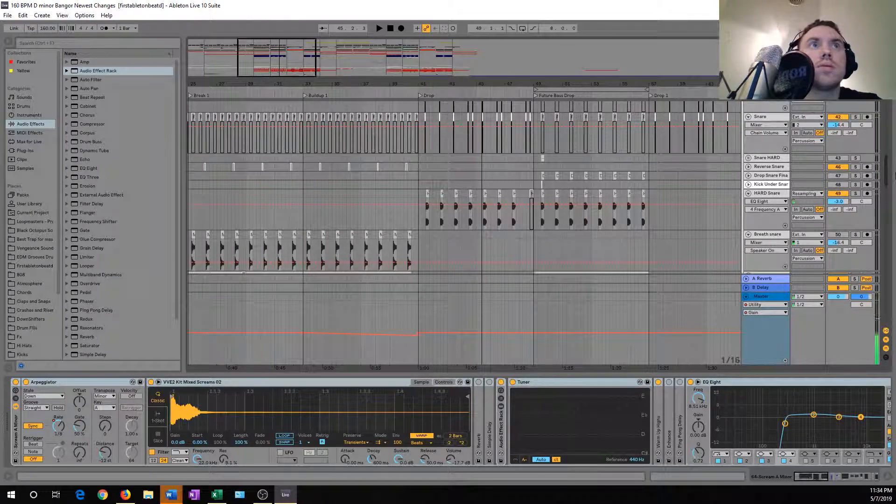
pyautogui.click(769, 193)
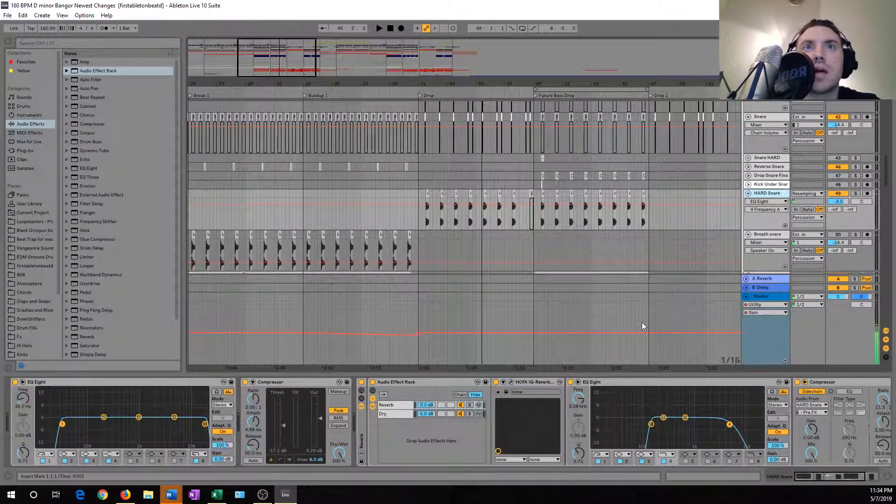
pyautogui.click(855, 193)
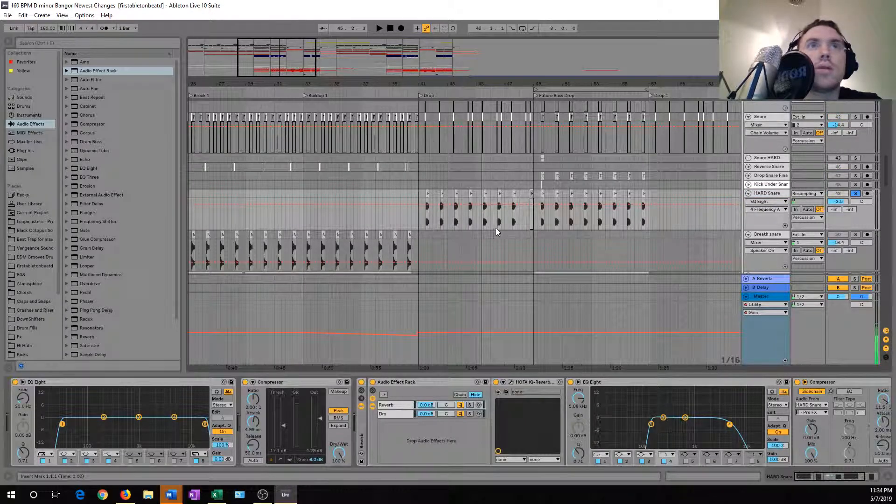
# Loop the one bar from 41.1.1 on the HARD Snare track at the Drop marker and play it back.
pyautogui.moveTo(419, 194); pyautogui.dragTo(431, 192)
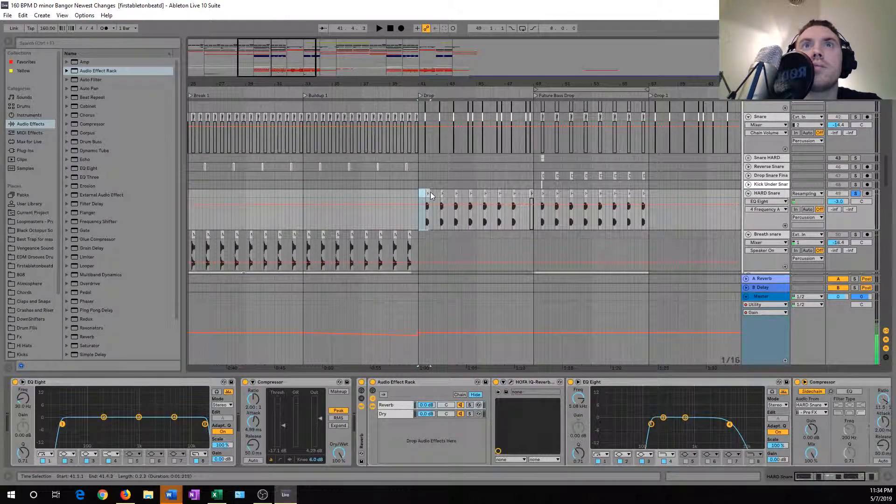
pyautogui.scroll(8, 358, 263)
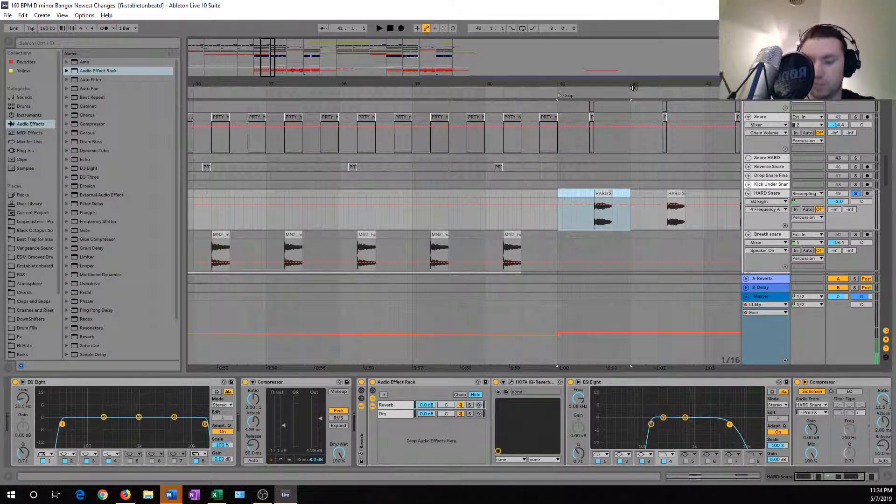
pyautogui.hotkey('ctrl', 'l')
pyautogui.press('space')
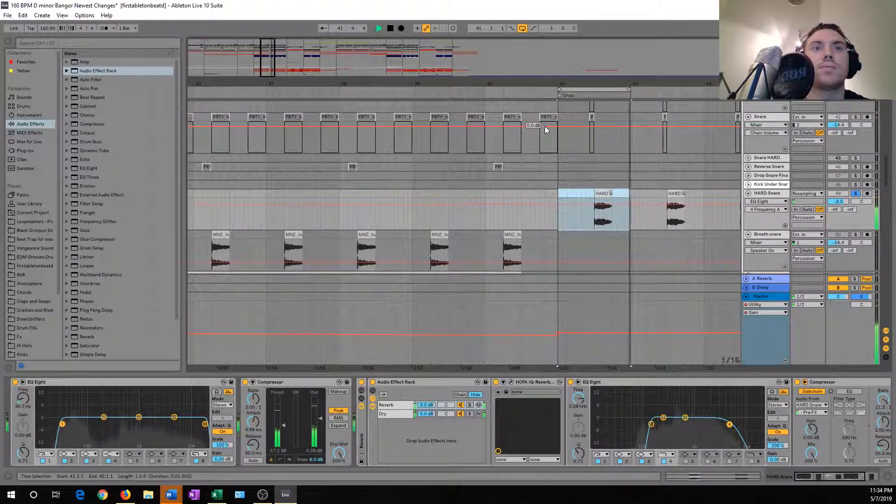
pyautogui.press('space')
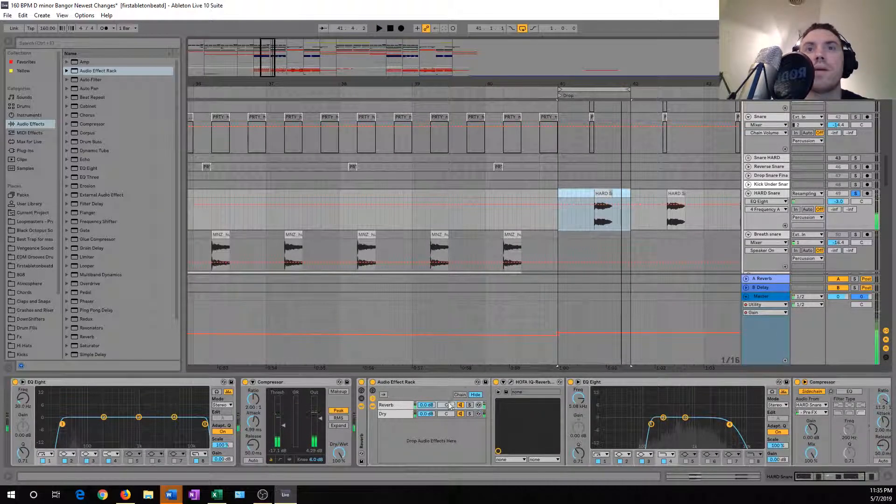
# Fold and switch off the existing Reverb rack, and load HOFA IQ-Reverb x64 after it on the HARD Snare track.
pyautogui.click(361, 383)
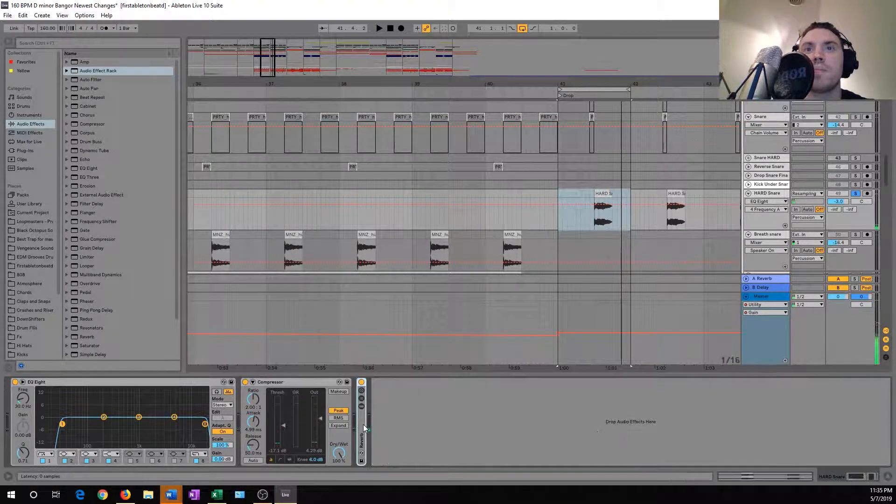
pyautogui.click(361, 383)
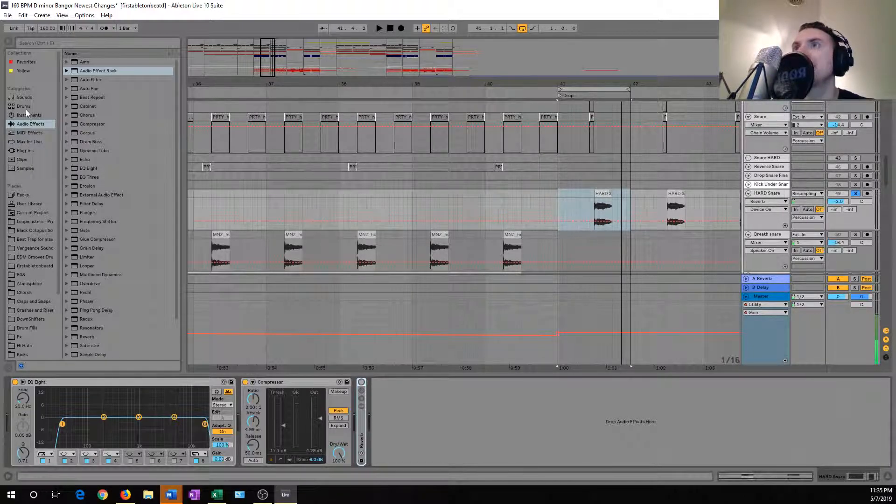
pyautogui.click(18, 150)
pyautogui.doubleClick(87, 118)
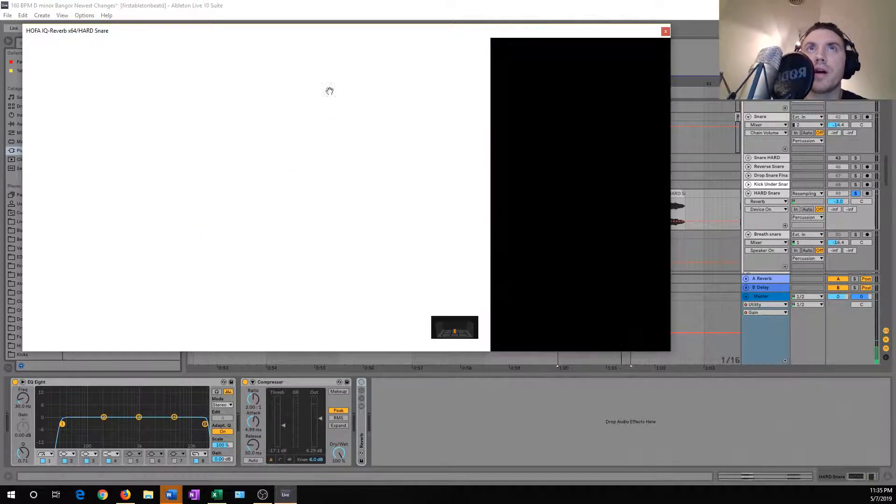
pyautogui.press('space')
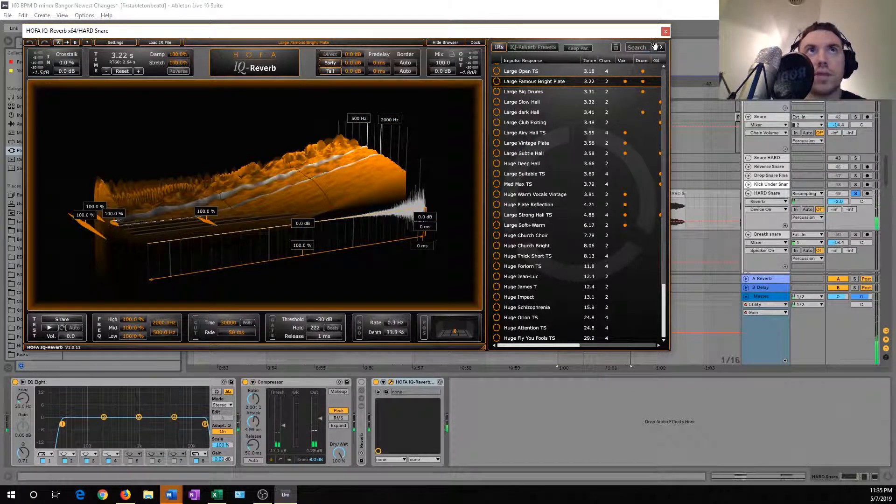
pyautogui.click(665, 32)
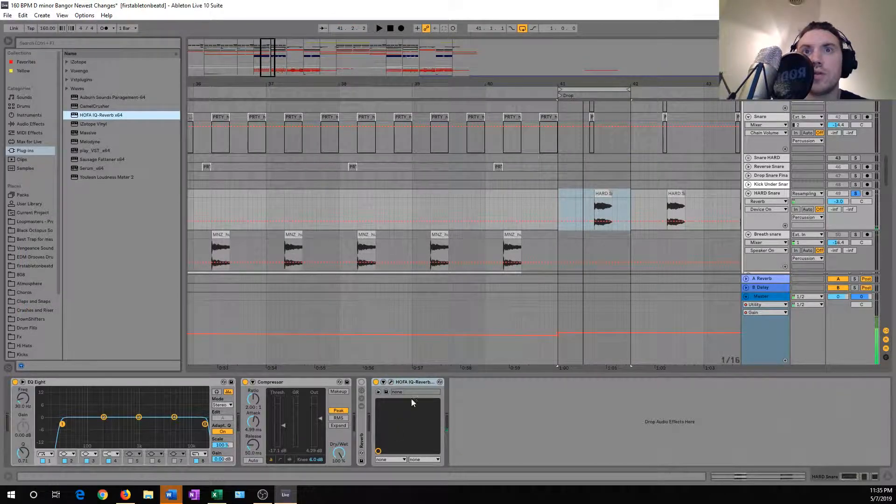
# Group the HOFA IQ-Reverb into an Audio Effect Rack, show its chain list and duplicate the chain.
pyautogui.click(416, 382)
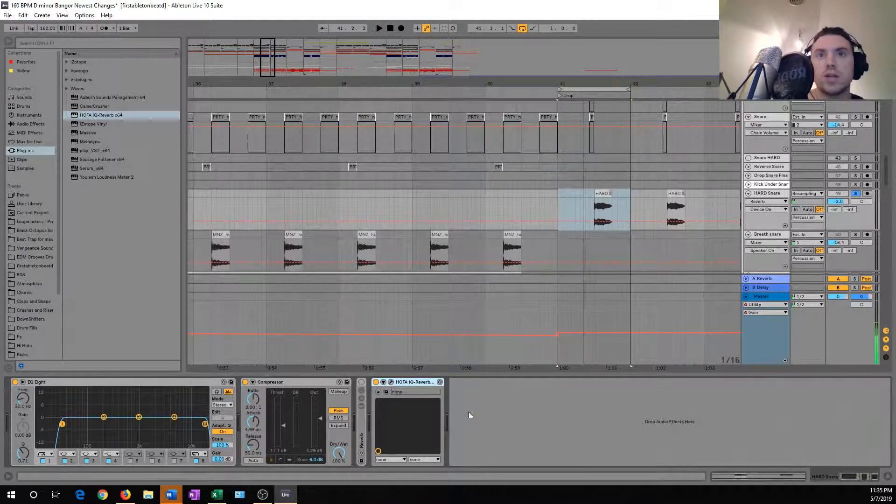
pyautogui.hotkey('ctrl', 'g')
pyautogui.click(376, 398)
pyautogui.click(393, 407)
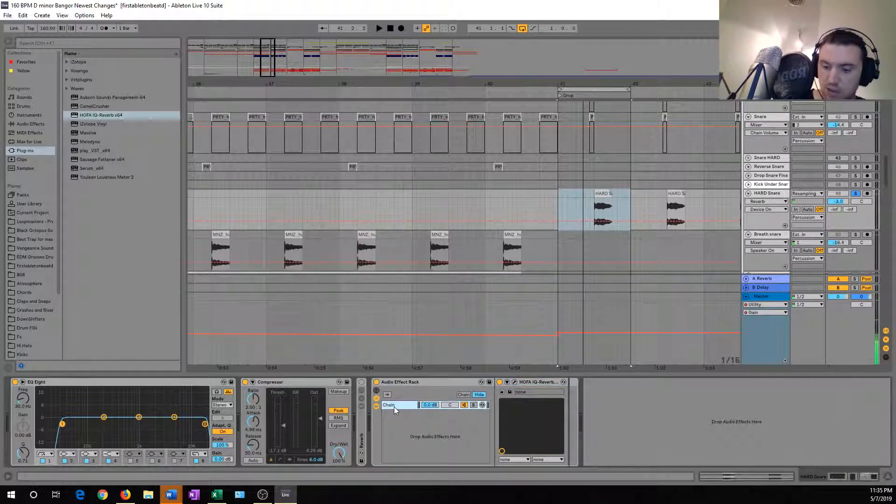
pyautogui.hotkey('ctrl', 'd')
# Rename the first chain of the new rack as Reverb.
pyautogui.rightClick(394, 407)
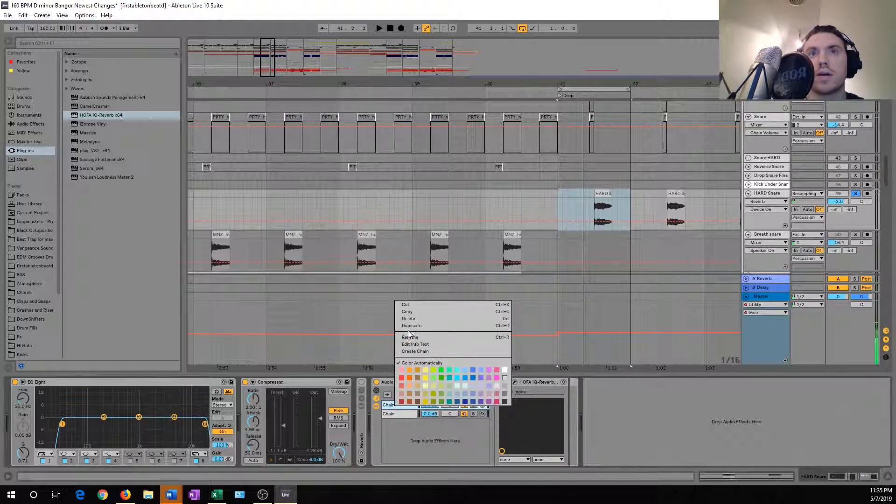
pyautogui.click(404, 446)
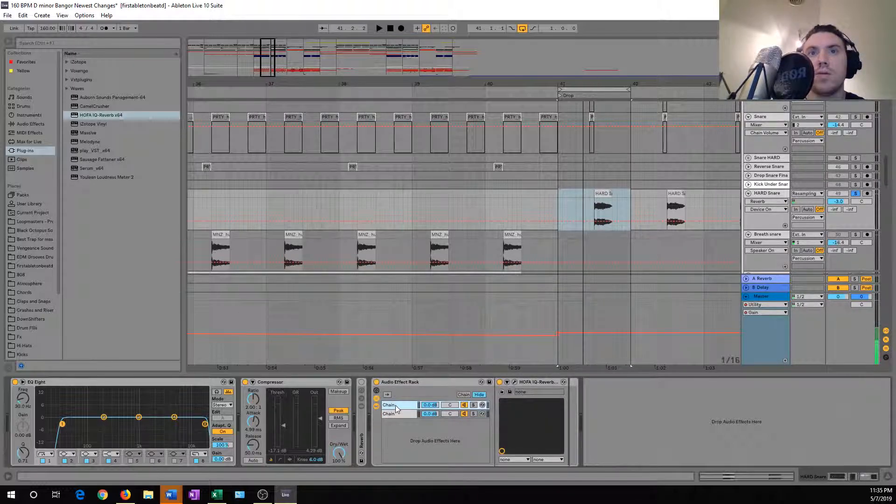
pyautogui.hotkey('ctrl', 'r')
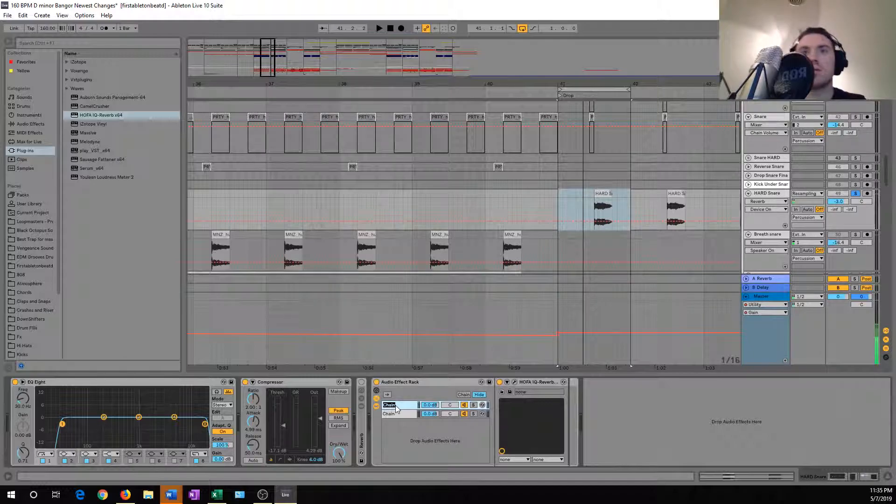
pyautogui.write('Reverb')
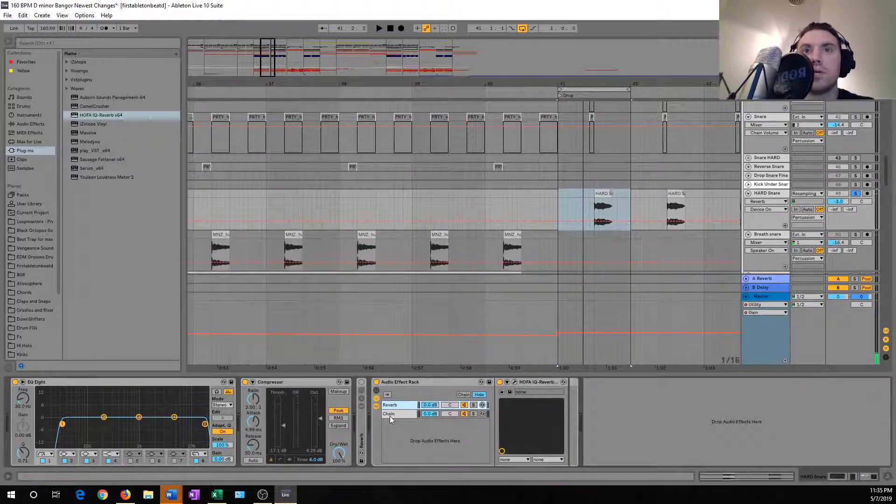
# Rename the second chain of the rack as Dry and remove the HOFA IQ-Reverb from it.
pyautogui.click(391, 416)
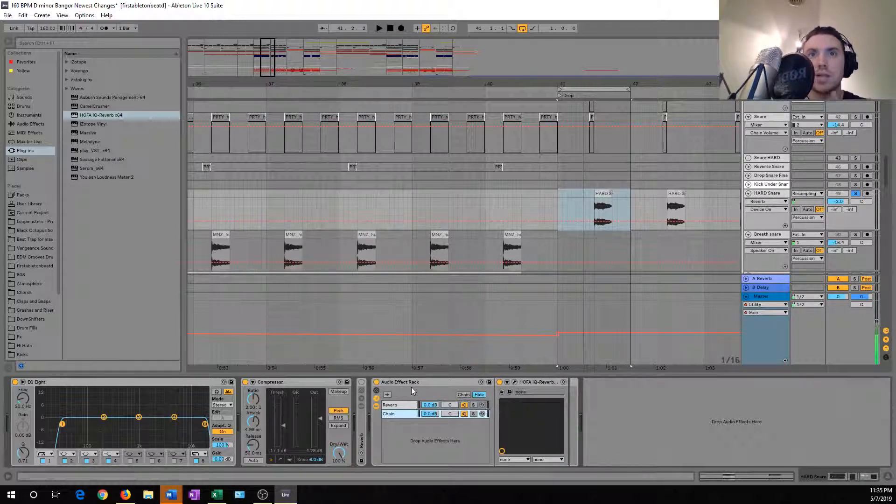
pyautogui.click(395, 406)
pyautogui.click(396, 415)
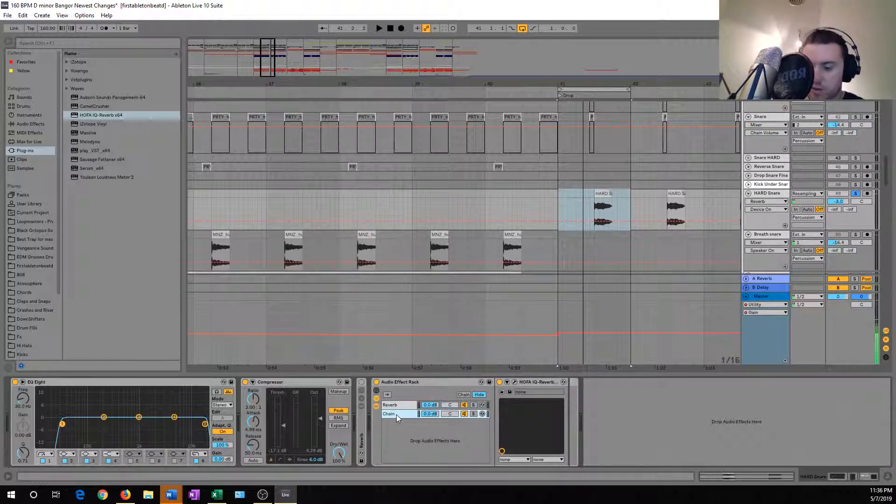
pyautogui.hotkey('ctrl', 'r')
pyautogui.write('Dry')
pyautogui.press('Return')
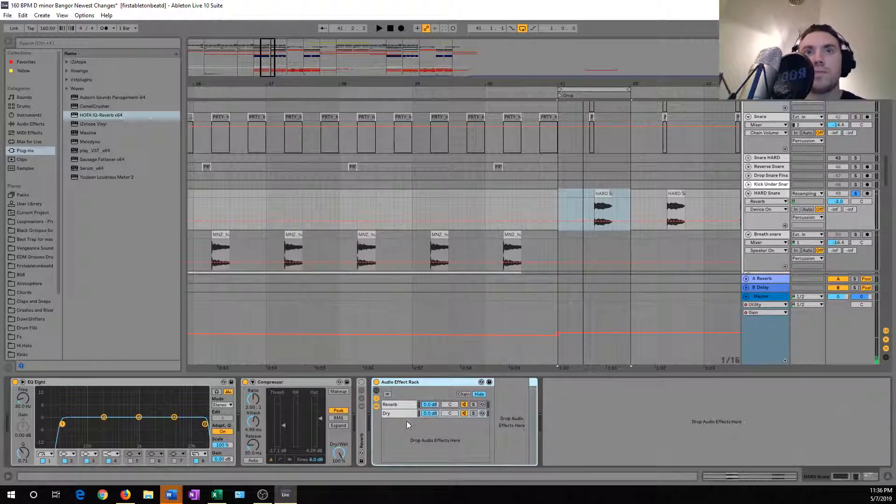
# Add a Compressor after the HOFA IQ-Reverb in the Reverb chain and enable its sidechain.
pyautogui.click(395, 405)
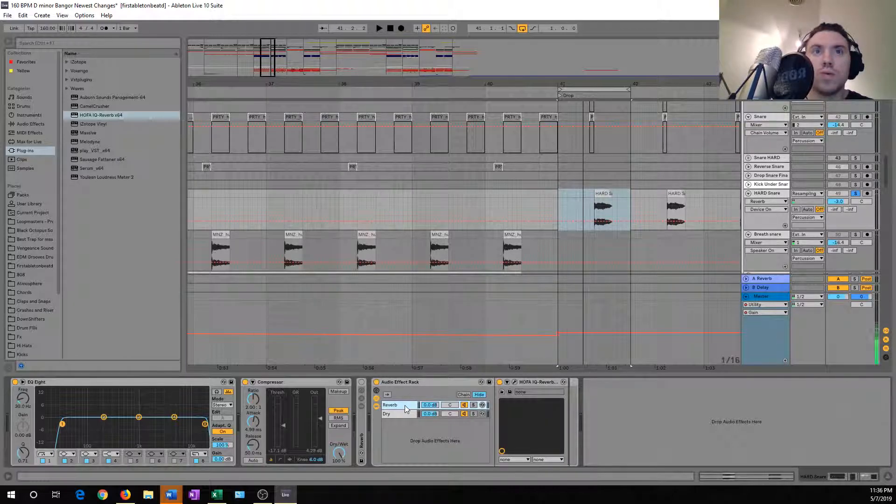
pyautogui.click(30, 122)
pyautogui.moveTo(92, 123)
pyautogui.mouseDown()
pyautogui.moveTo(340, 303)
pyautogui.moveTo(536, 420)
pyautogui.moveTo(567, 401)
pyautogui.moveTo(519, 403)
pyautogui.mouseUp()
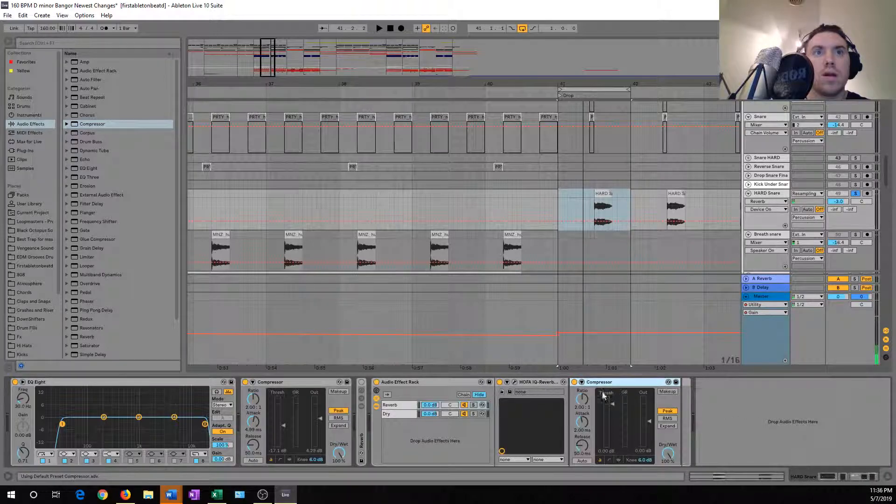
pyautogui.click(582, 382)
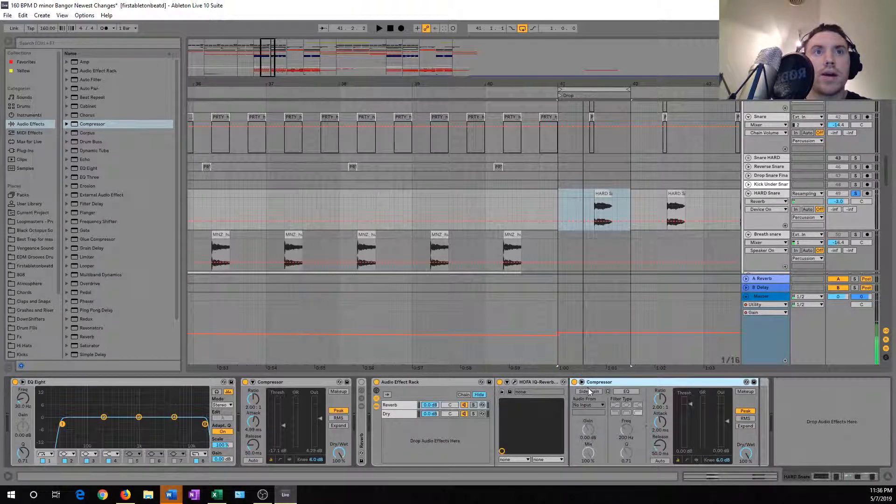
pyautogui.click(592, 391)
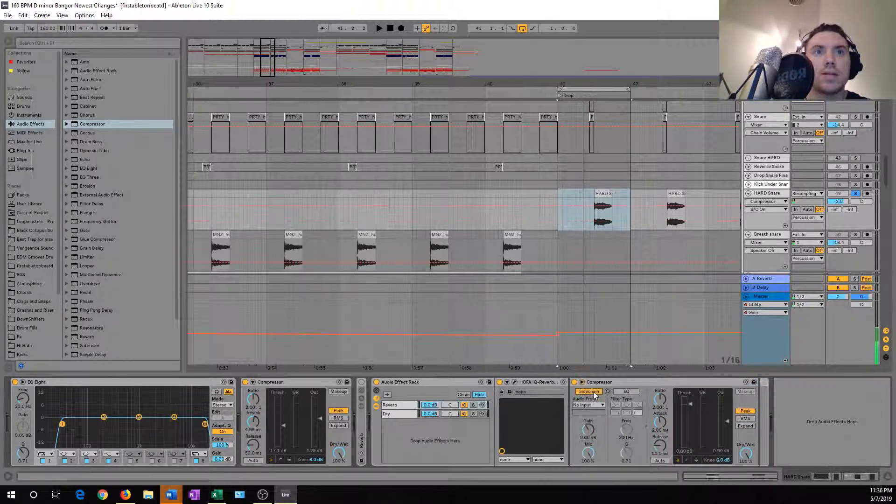
# Rename the Audio Effect Rack as Reverb Example.
pyautogui.click(444, 384)
pyautogui.hotkey('ctrl', 'r')
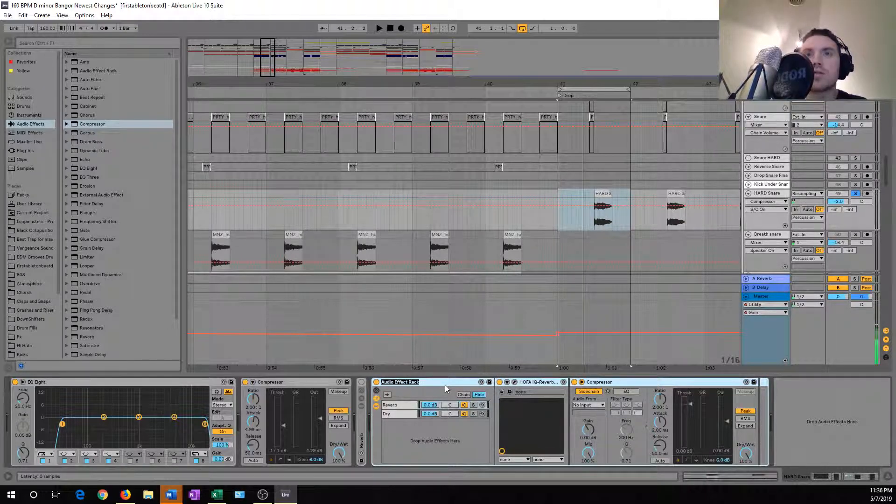
pyautogui.write('Reverb')
pyautogui.press('Return')
pyautogui.write('Example')
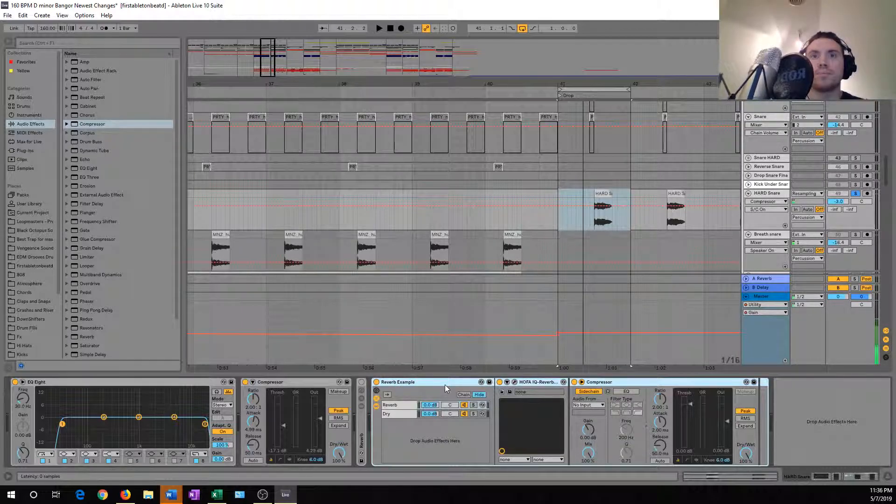
# Set the Compressor's sidechain source to the HARD Snare track, tapped at Reverb Example | Dry | Post FX.
pyautogui.click(591, 391)
pyautogui.click(592, 390)
pyautogui.click(590, 405)
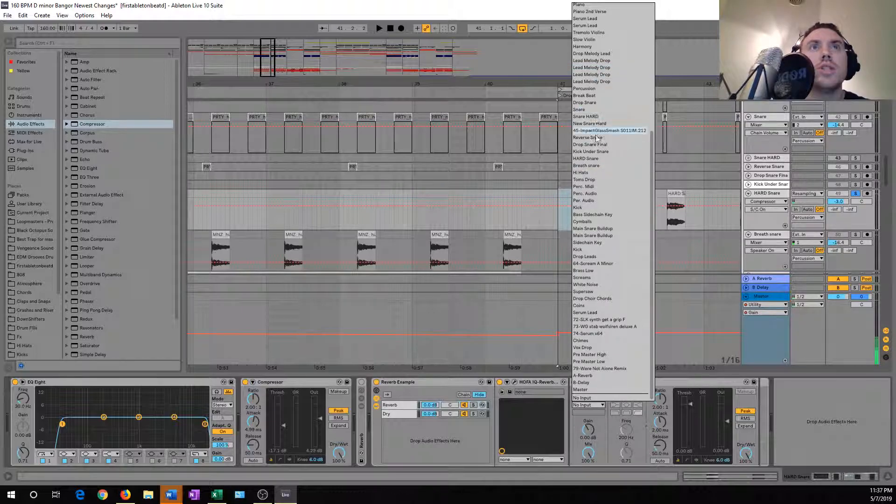
pyautogui.scroll(1, 609, 130)
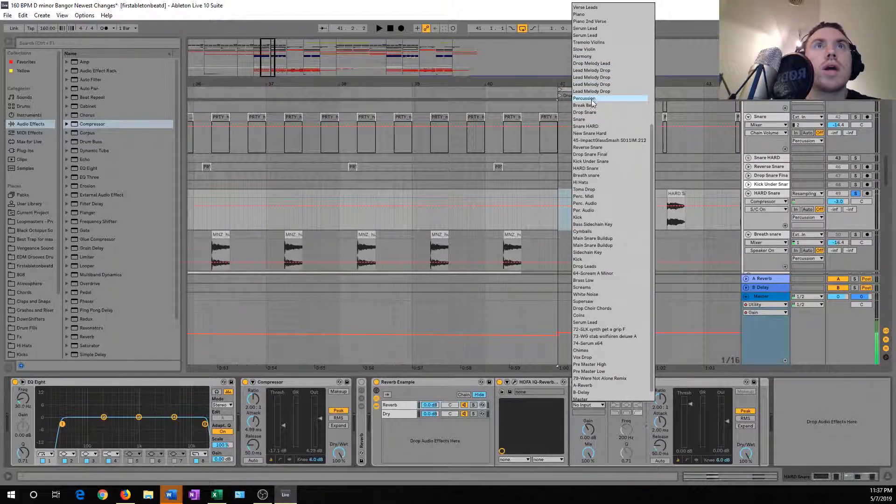
pyautogui.scroll(8, 591, 100)
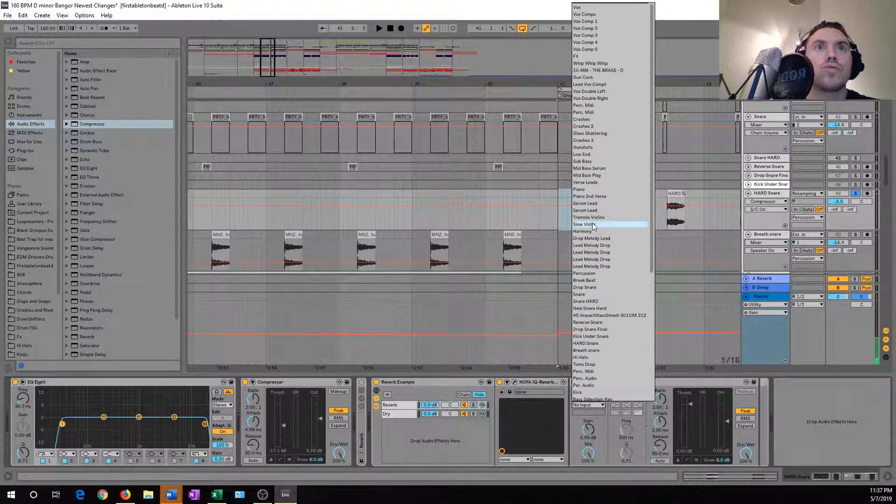
pyautogui.click(591, 343)
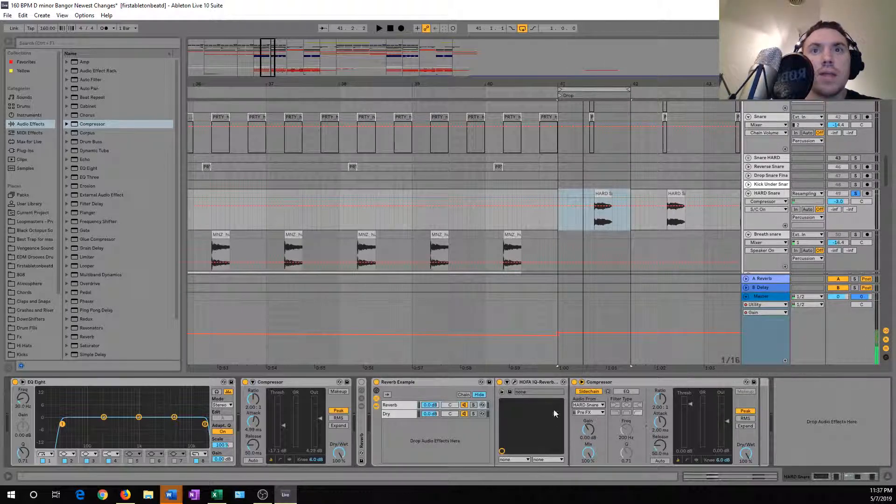
pyautogui.click(584, 413)
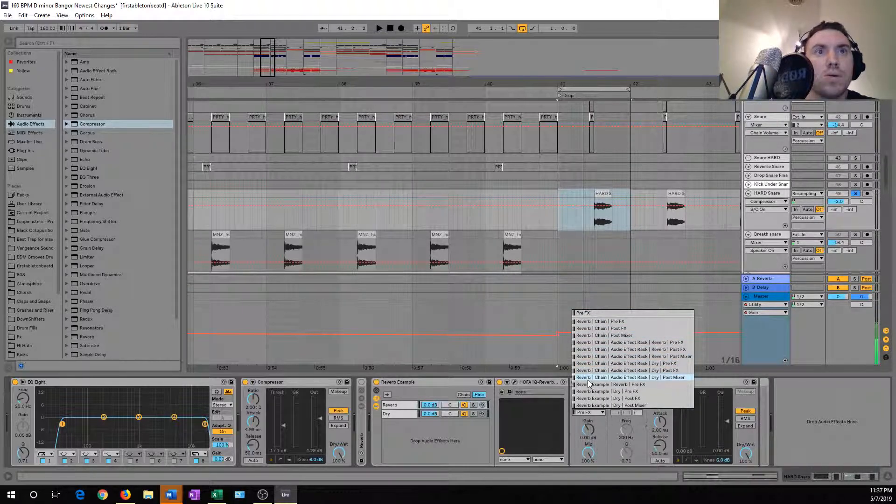
pyautogui.click(605, 401)
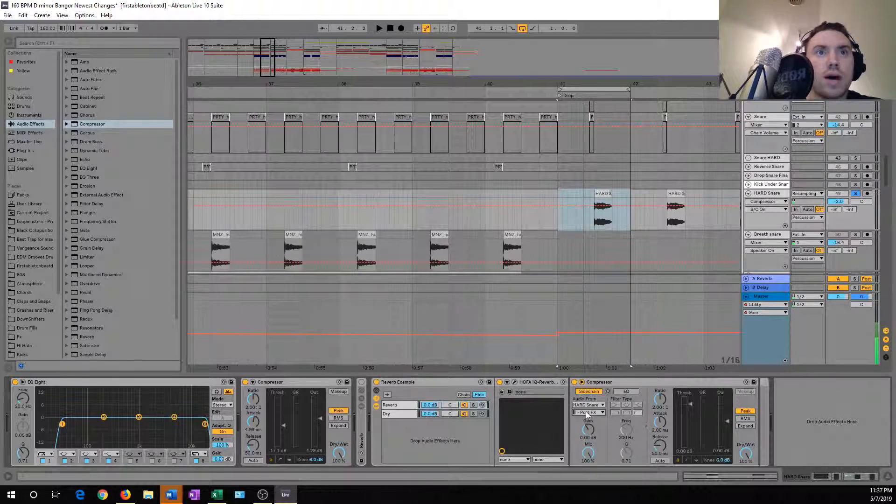
# Check the contents of the Dry and Reverb chains and play the looped snare section with the reverb chain's Compressor.
pyautogui.click(611, 383)
pyautogui.click(395, 414)
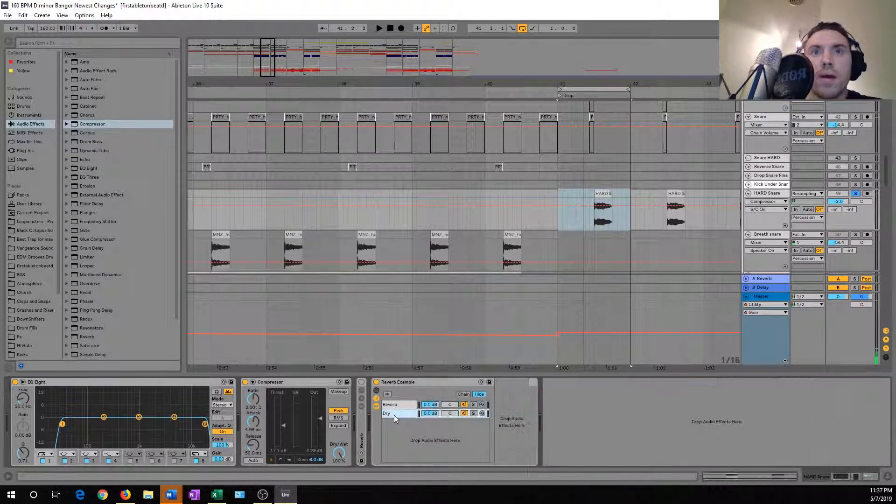
pyautogui.click(399, 405)
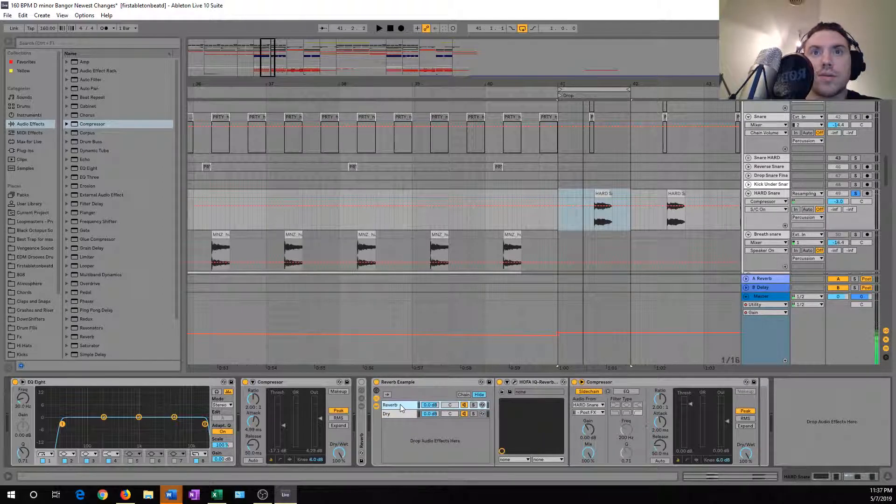
pyautogui.click(649, 382)
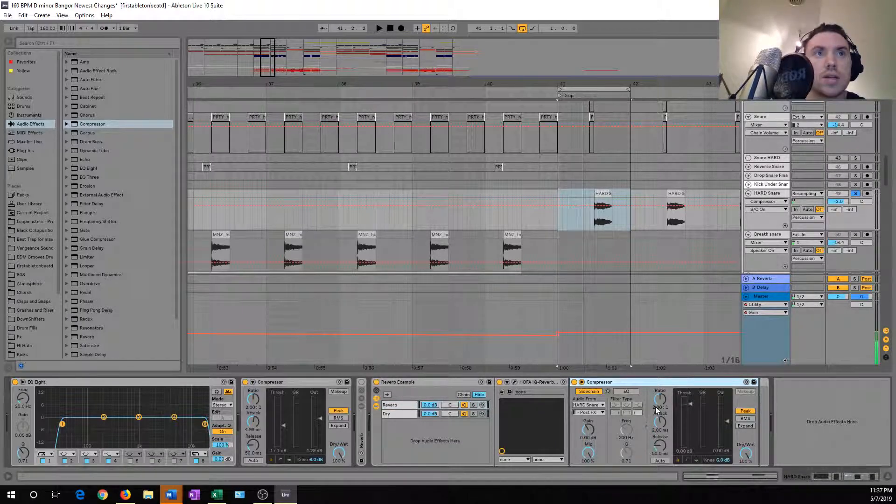
pyautogui.press('space')
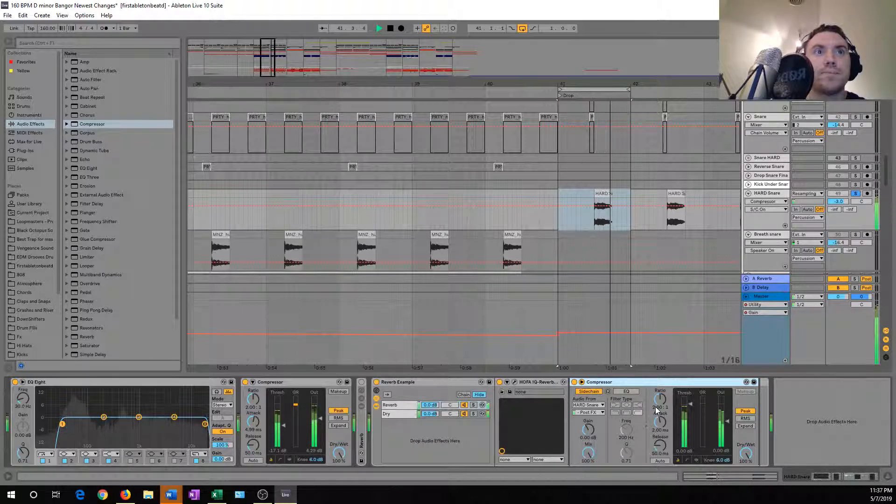
pyautogui.press('space')
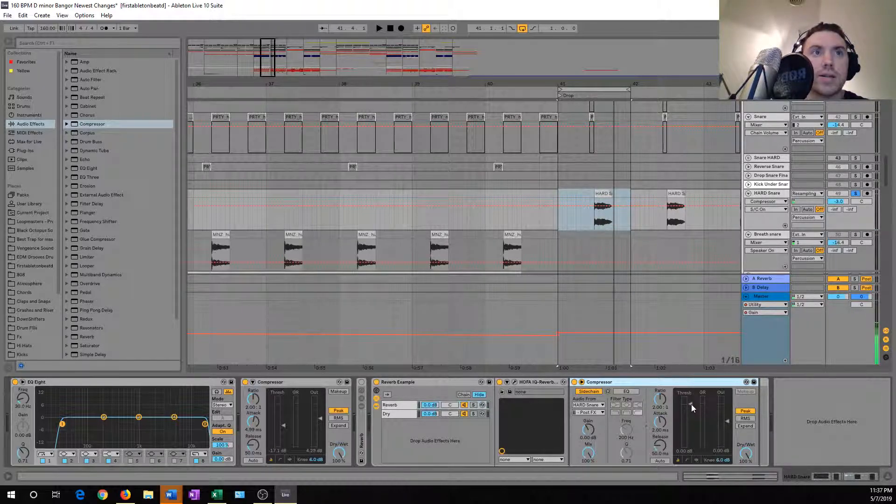
# Lower the sidechained Compressor's threshold in the Reverb chain to about -23.2 dB while auditioning the loop.
pyautogui.press('space')
pyautogui.moveTo(691, 404); pyautogui.dragTo(691, 453)
pyautogui.press('space')
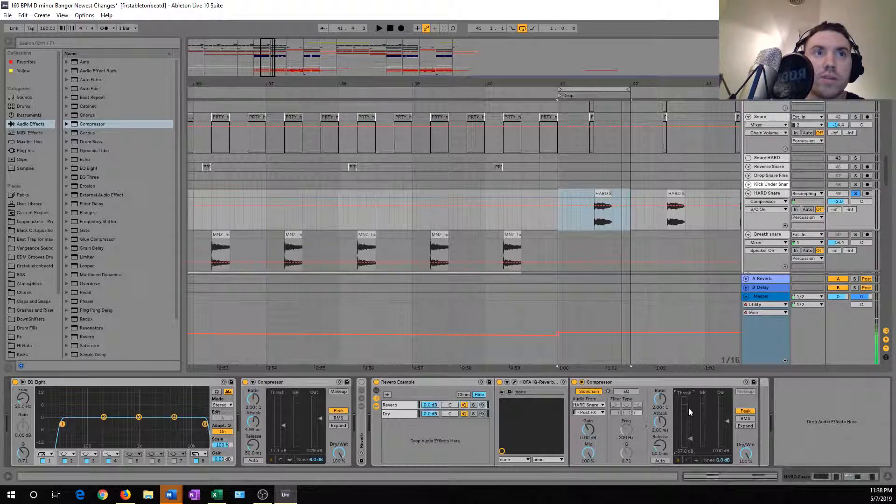
pyautogui.press('space')
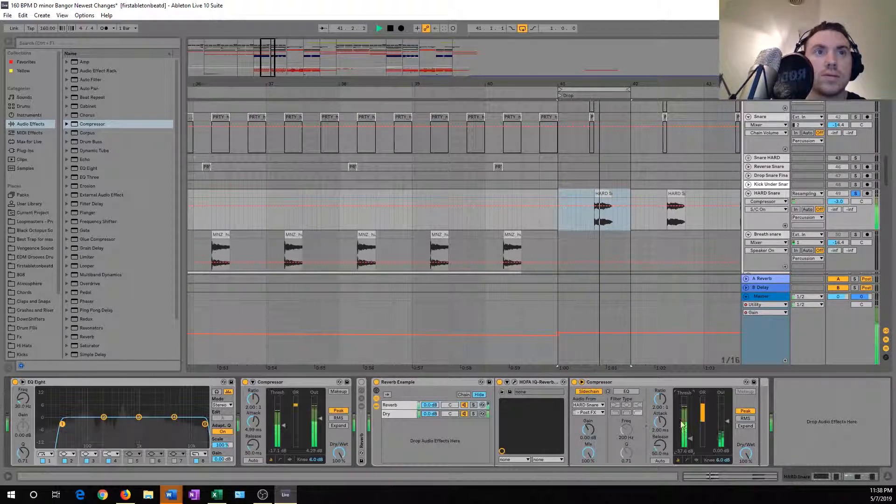
pyautogui.moveTo(693, 441)
pyautogui.mouseDown()
pyautogui.moveTo(692, 422)
pyautogui.moveTo(692, 433)
pyautogui.mouseUp()
pyautogui.press('space')
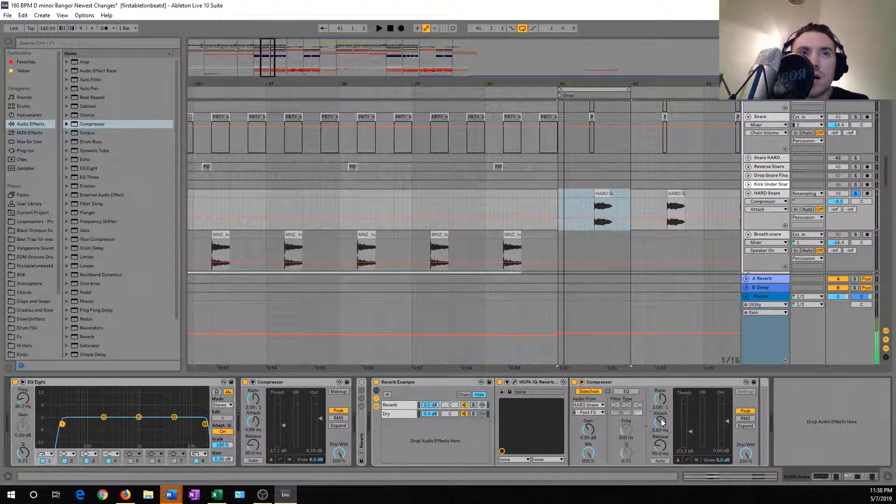
# Shorten the sidechained Compressor's attack to 0.01 ms while auditioning the loop.
pyautogui.scroll(-2, 662, 422)
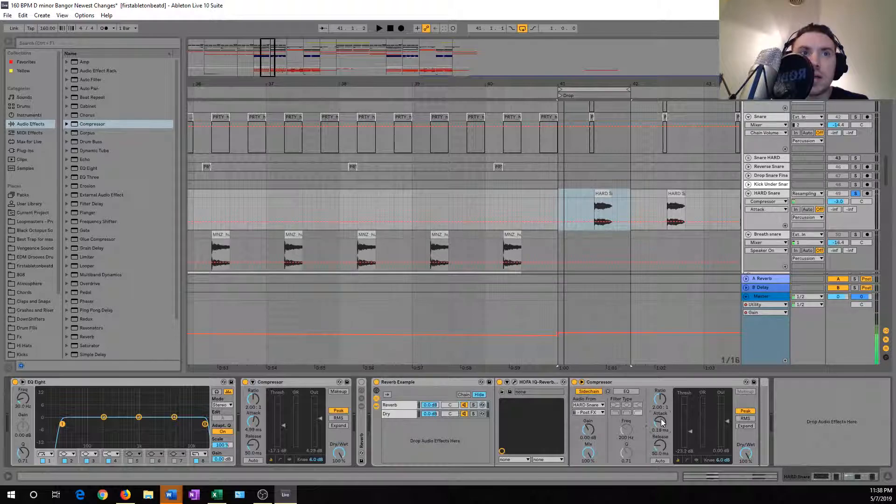
pyautogui.scroll(-2, 663, 422)
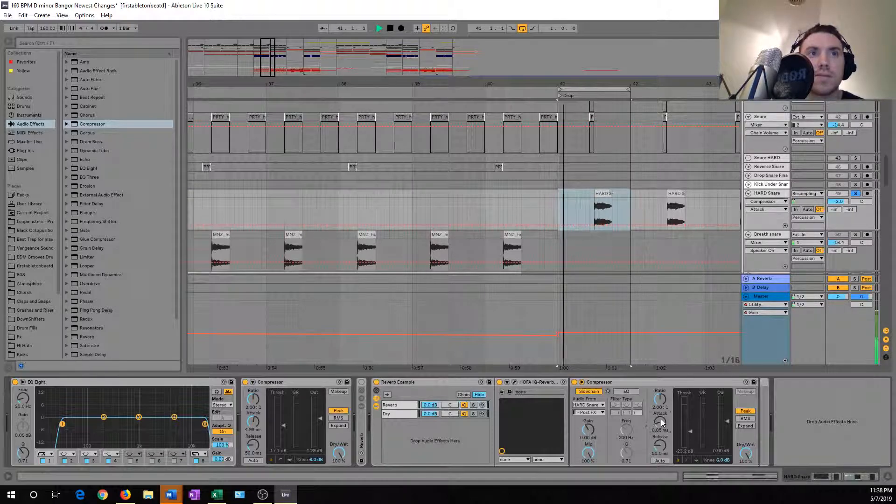
pyautogui.moveTo(660, 419); pyautogui.dragTo(661, 423)
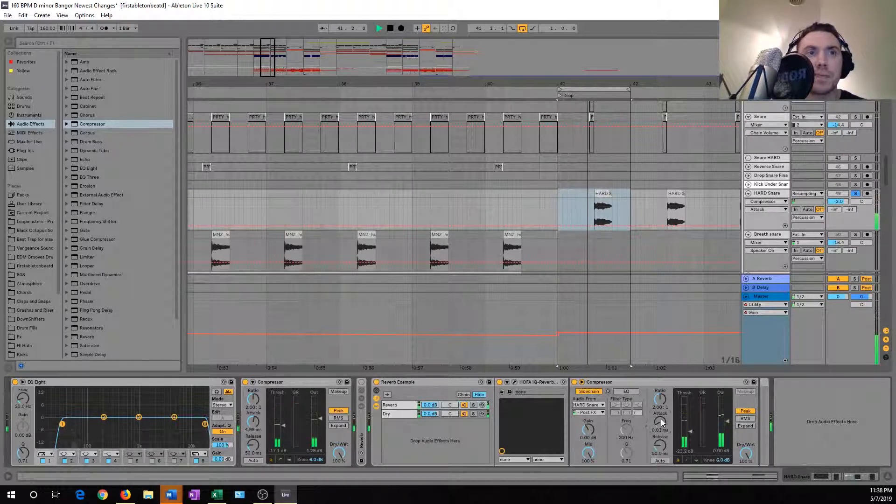
pyautogui.moveTo(661, 418); pyautogui.dragTo(661, 421)
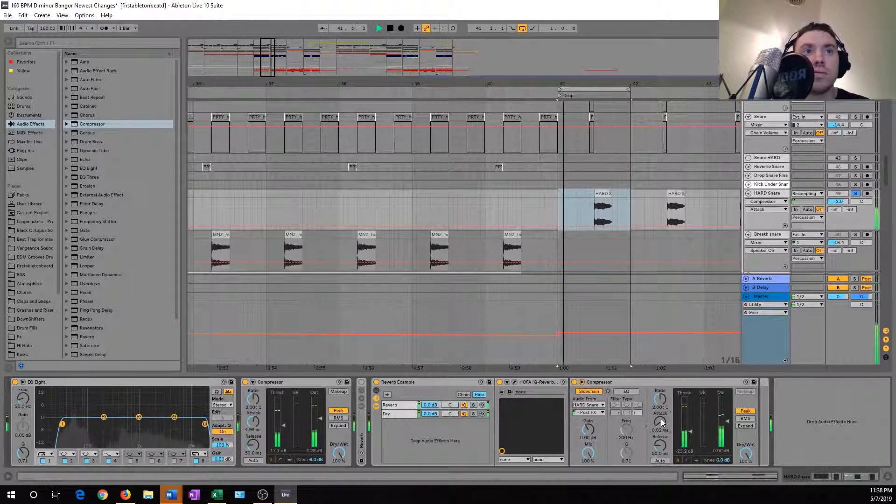
pyautogui.press('space')
pyautogui.moveTo(661, 419); pyautogui.dragTo(661, 422)
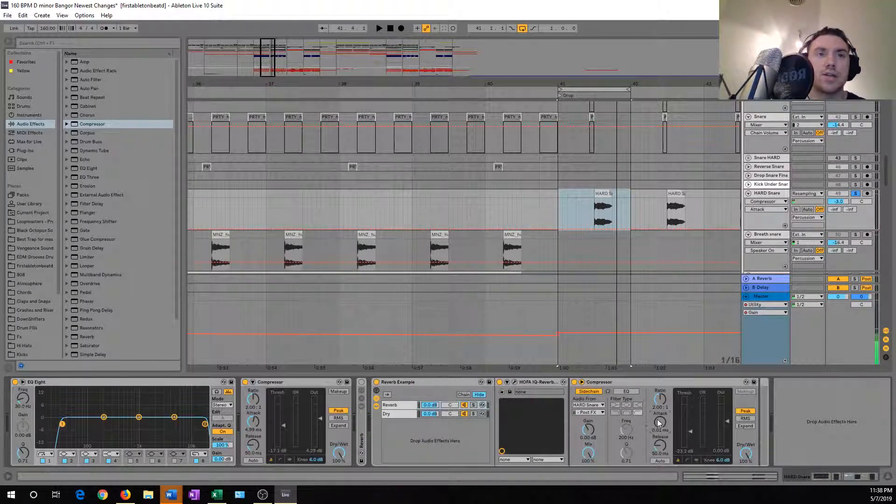
# Raise the sidechained Compressor's ratio to about 4.20:1 and audition the loop.
pyautogui.click(662, 403)
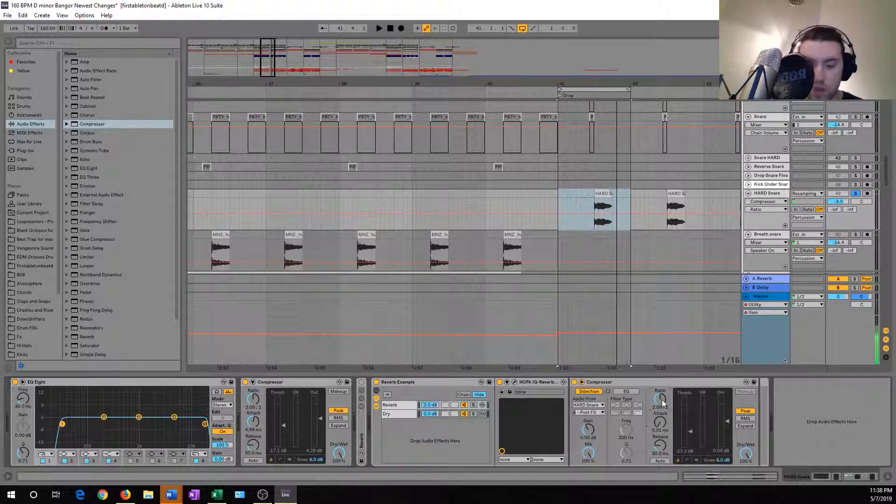
pyautogui.moveTo(664, 402); pyautogui.dragTo(664, 389)
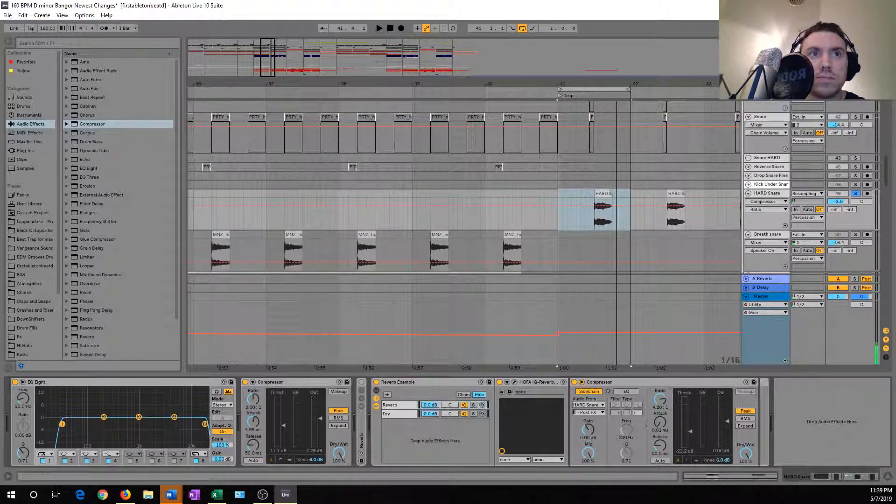
pyautogui.press('space')
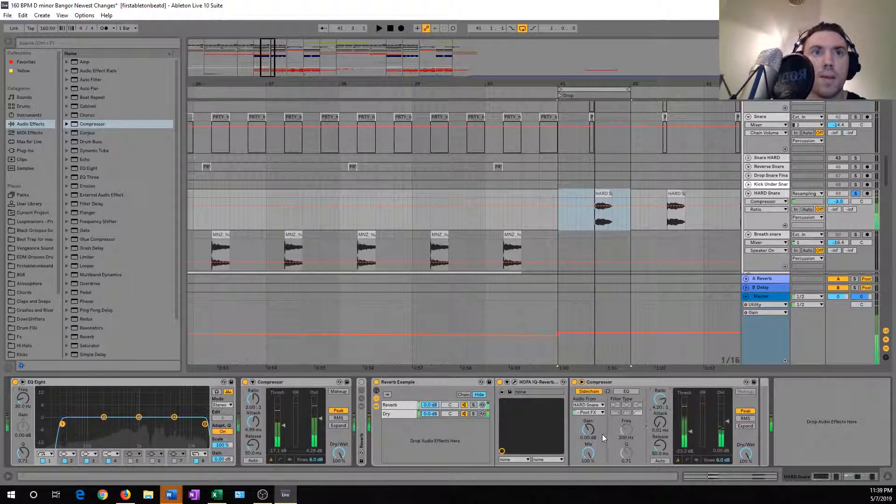
# Insert an EQ Eight between the HOFA IQ-Reverb and the Compressor in the Reverb chain.
pyautogui.click(412, 417)
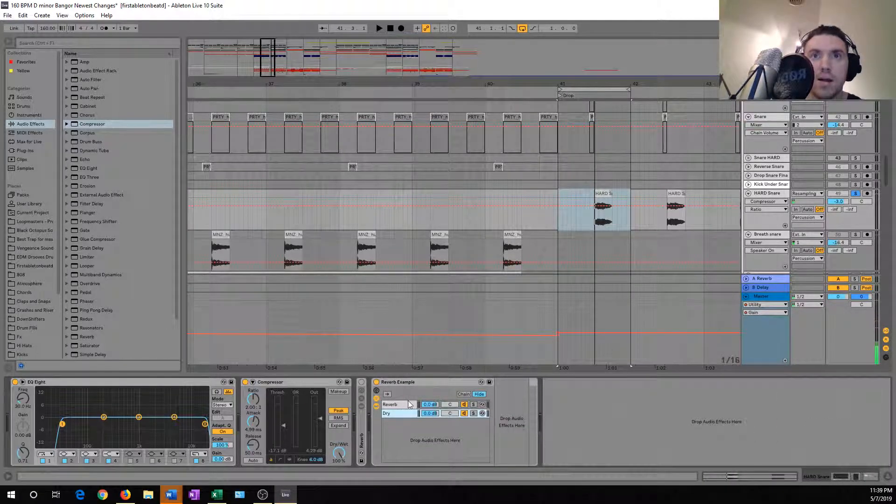
pyautogui.click(412, 405)
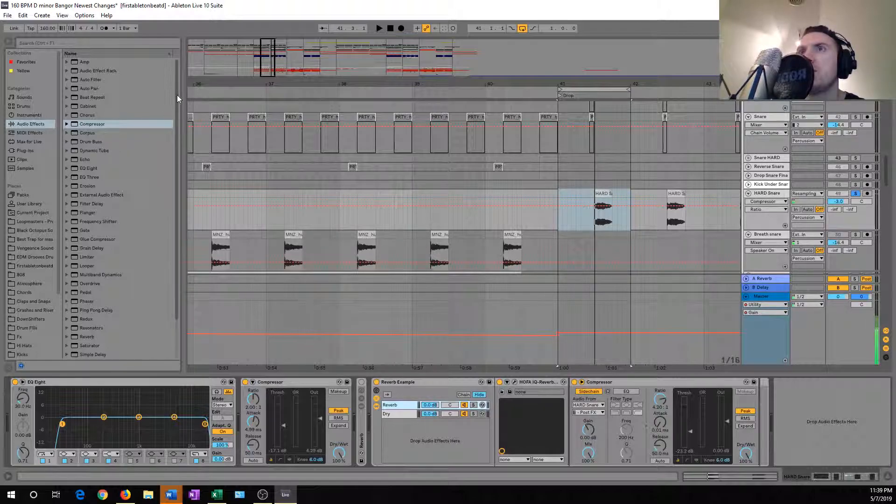
pyautogui.scroll(-1, 177, 95)
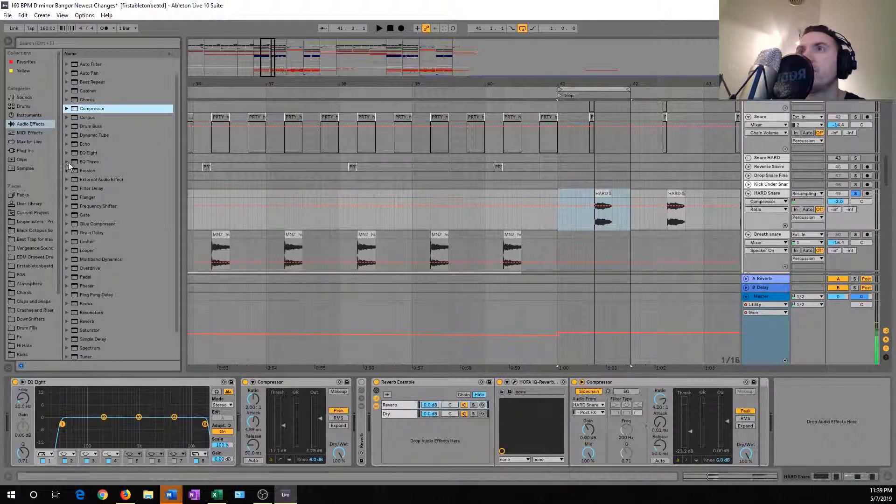
pyautogui.click(86, 152)
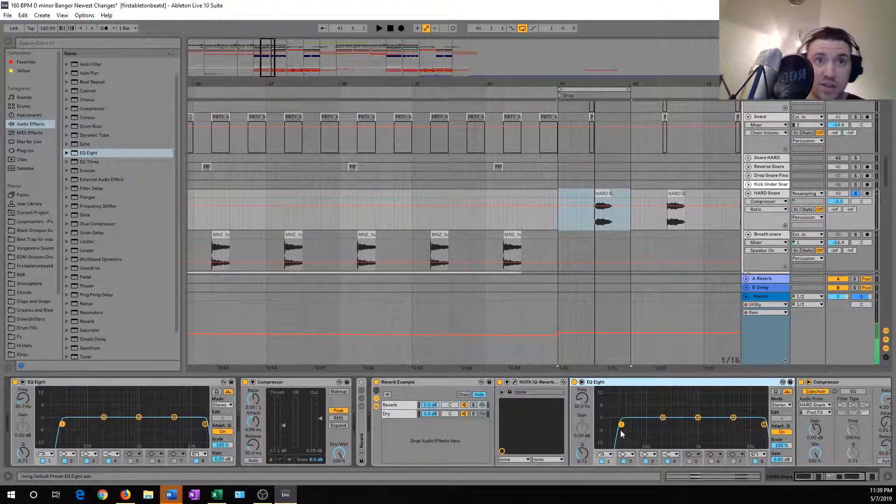
# Set the Reverb chain EQ Eight's low cut to about 138 Hz and high cut to about 9.35 kHz, with the chain soloed.
pyautogui.click(621, 425)
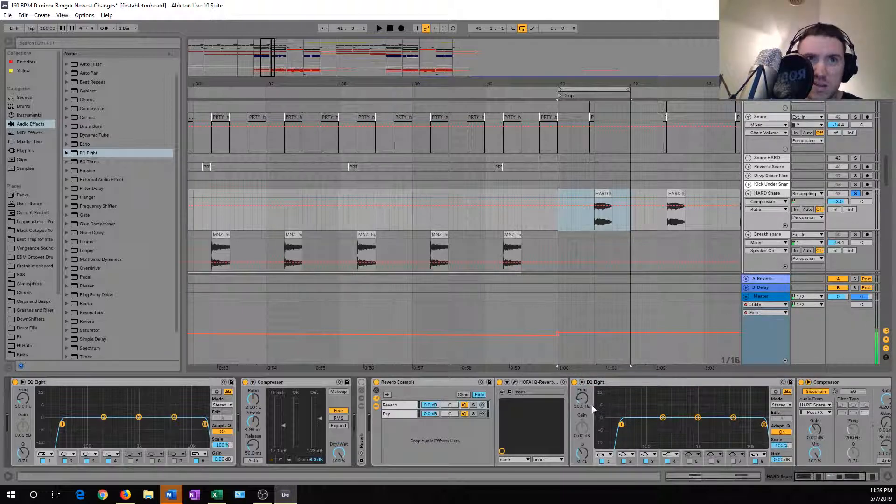
pyautogui.moveTo(587, 407); pyautogui.dragTo(587, 378)
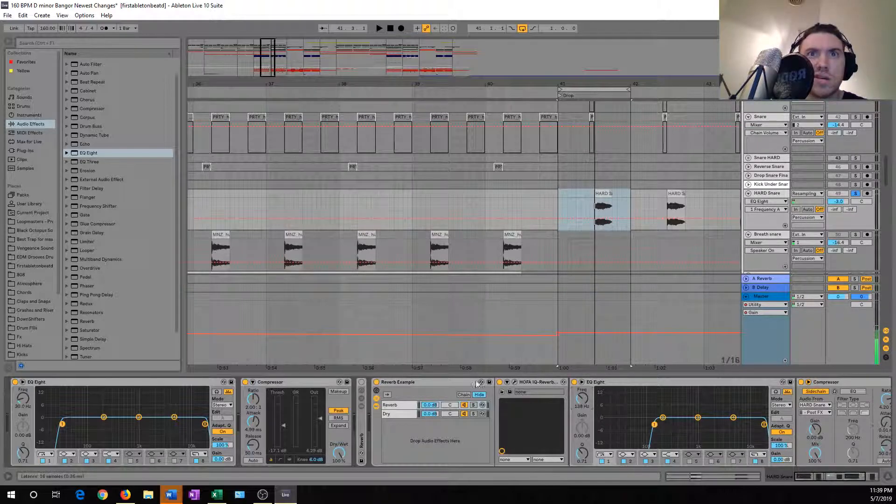
pyautogui.click(473, 405)
pyautogui.press('space')
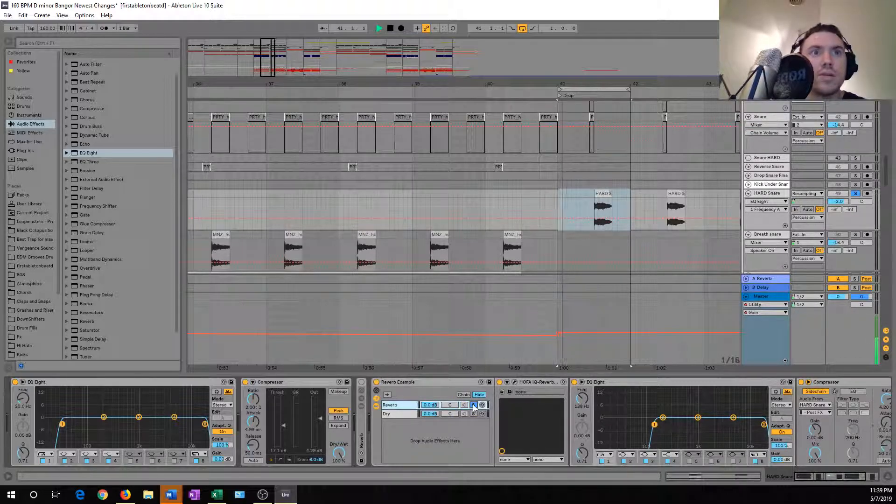
pyautogui.moveTo(764, 424); pyautogui.dragTo(746, 425)
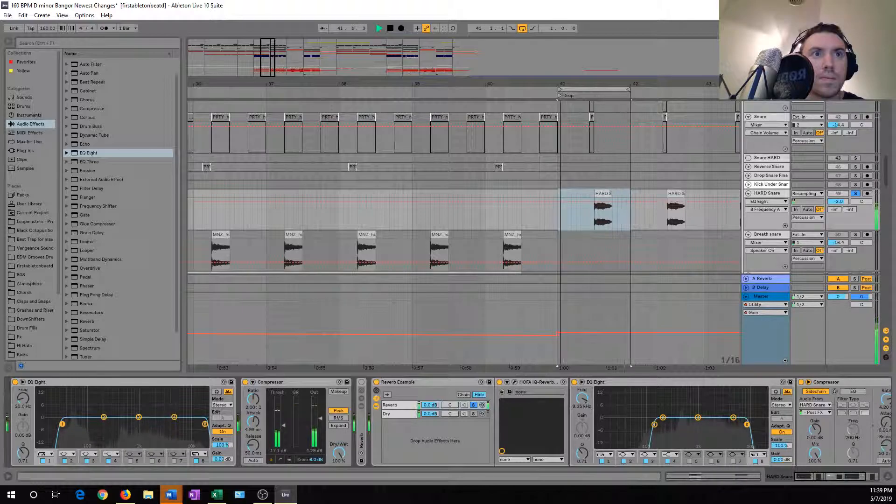
pyautogui.press('space')
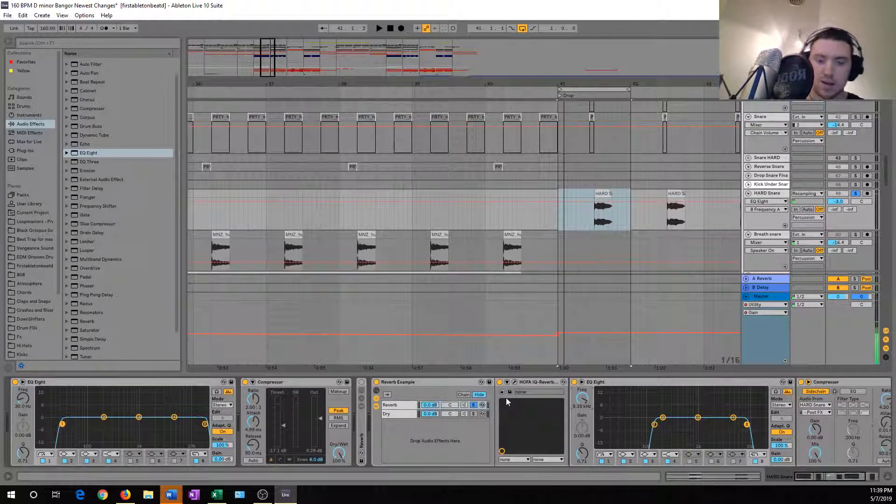
# Listen to the soloed Reverb chain, check the Dry chain's devices, and clear the solo.
pyautogui.press('space')
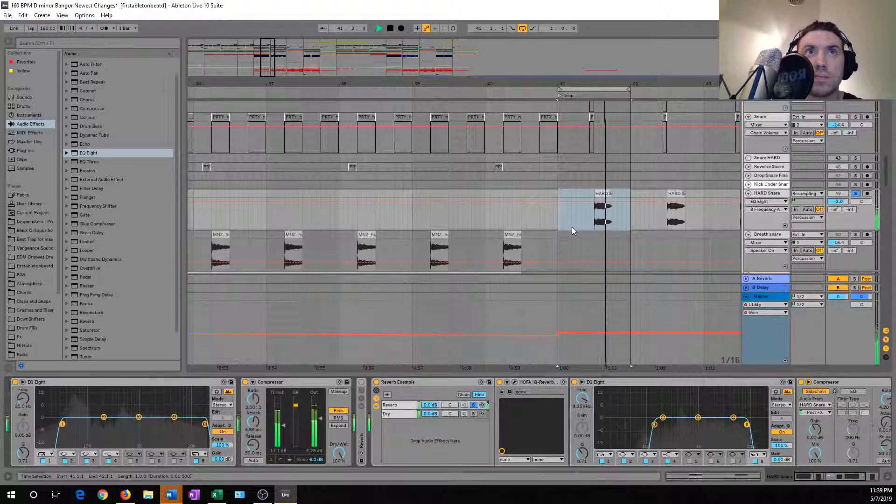
pyautogui.press('space')
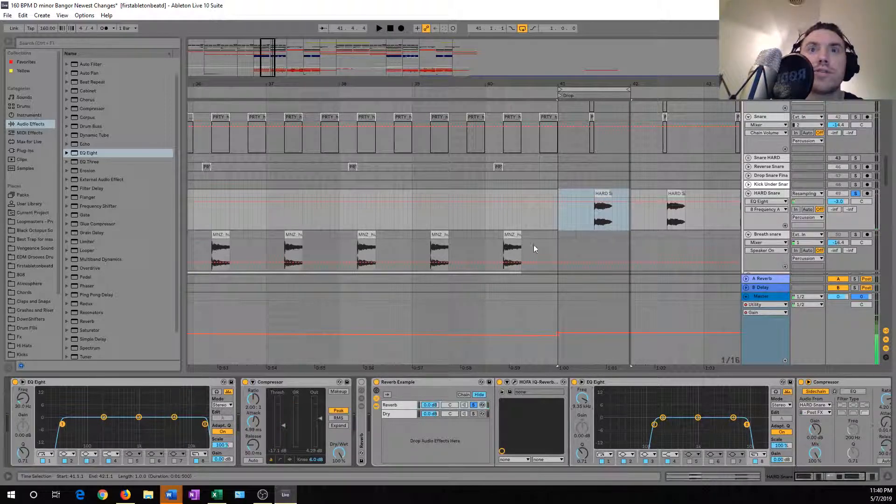
pyautogui.click(404, 413)
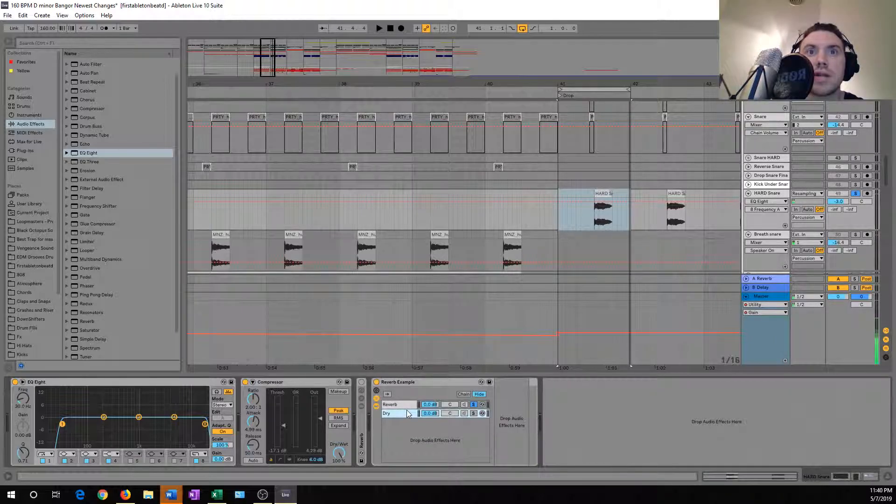
pyautogui.press('space')
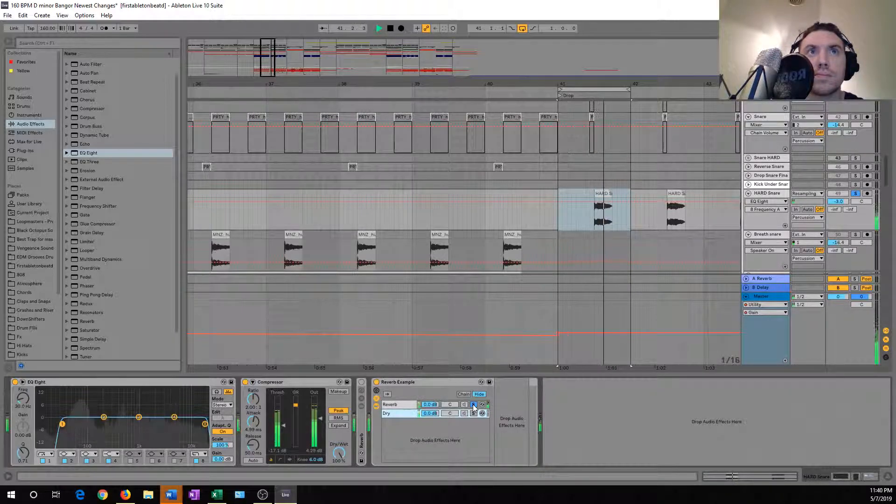
pyautogui.press('space')
pyautogui.click(474, 406)
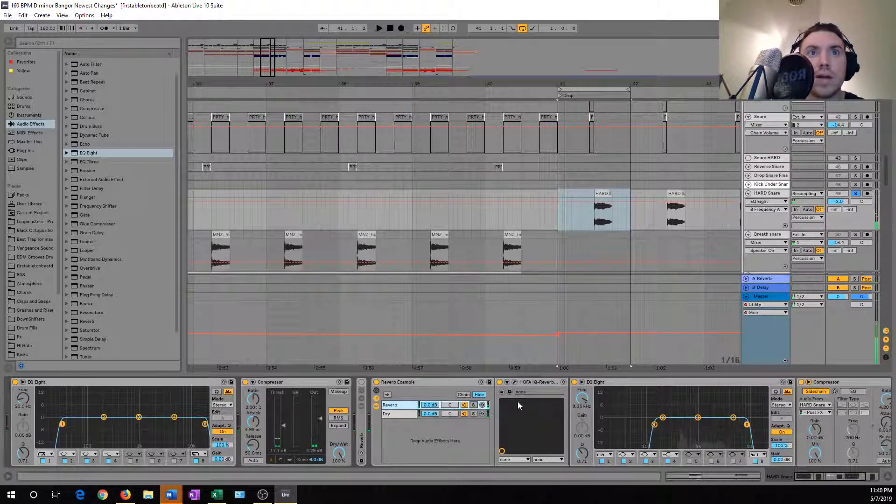
# Bypass the Reverb chain's sidechained Compressor and listen to the chain soloed.
pyautogui.click(800, 383)
pyautogui.click(800, 383)
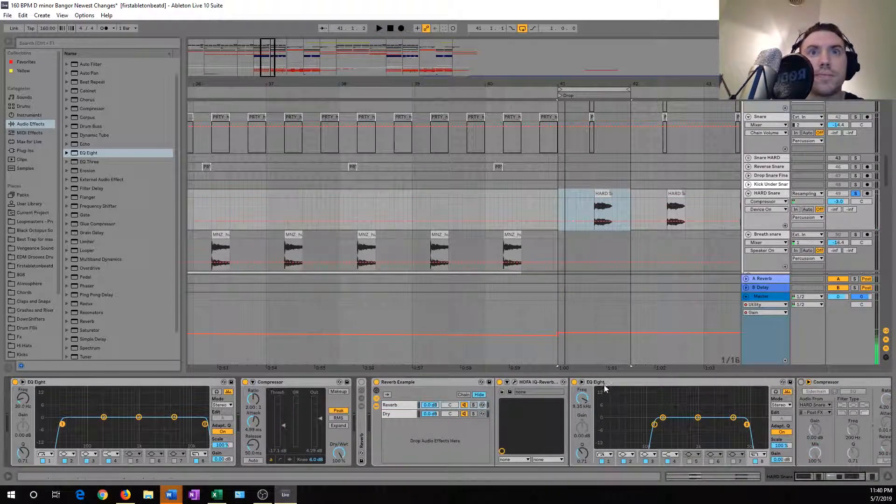
pyautogui.click(474, 405)
pyautogui.press('space')
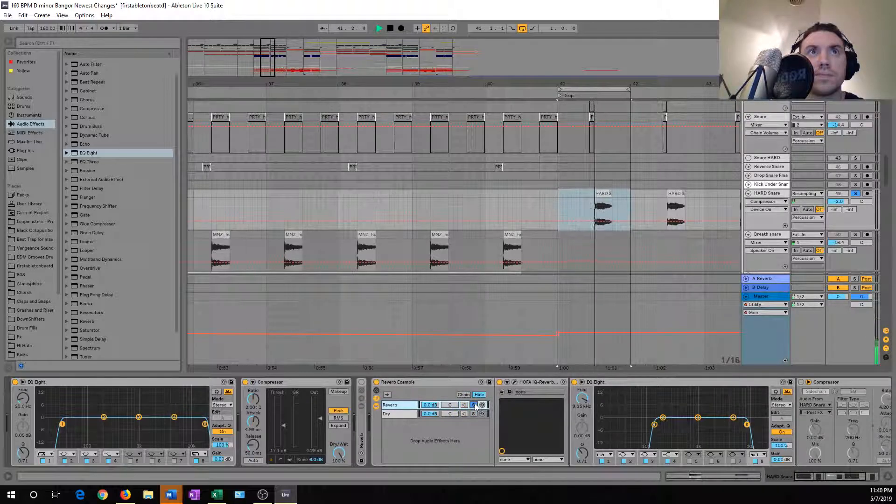
pyautogui.press('space')
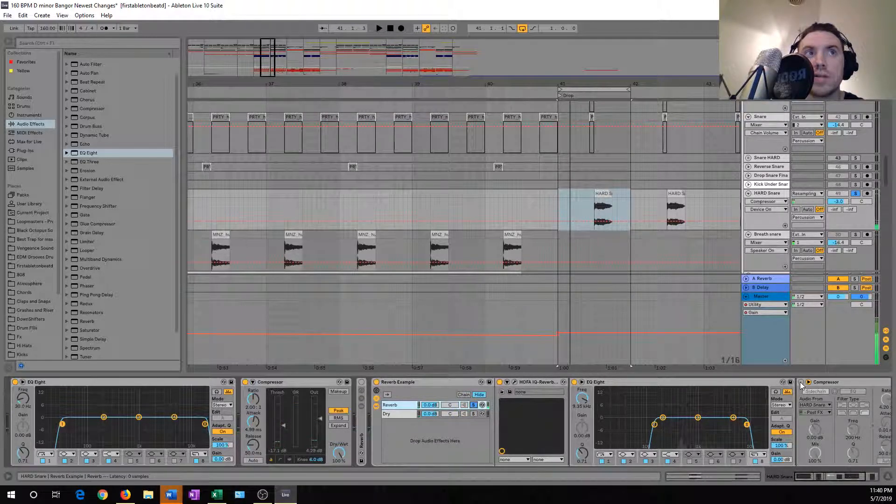
# Re-enable the sidechained Compressor, listen to the soloed Reverb chain for comparison, and clear the solo.
pyautogui.click(801, 384)
pyautogui.press('space')
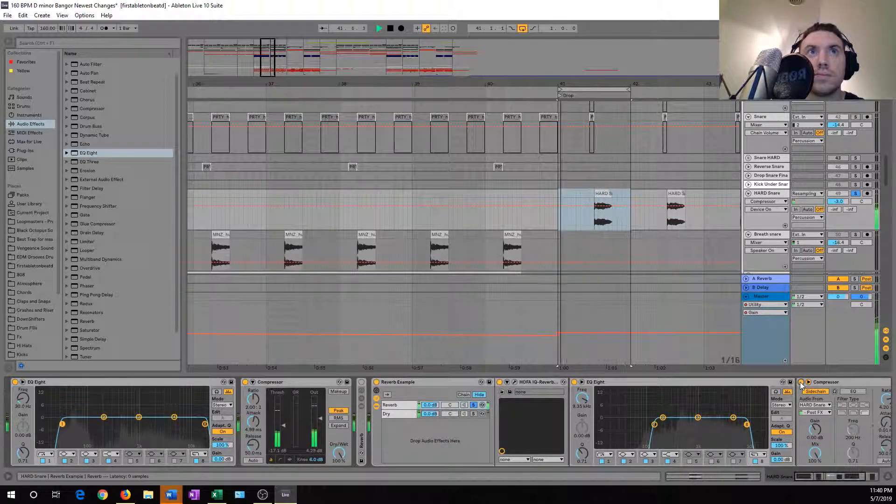
pyautogui.press('space')
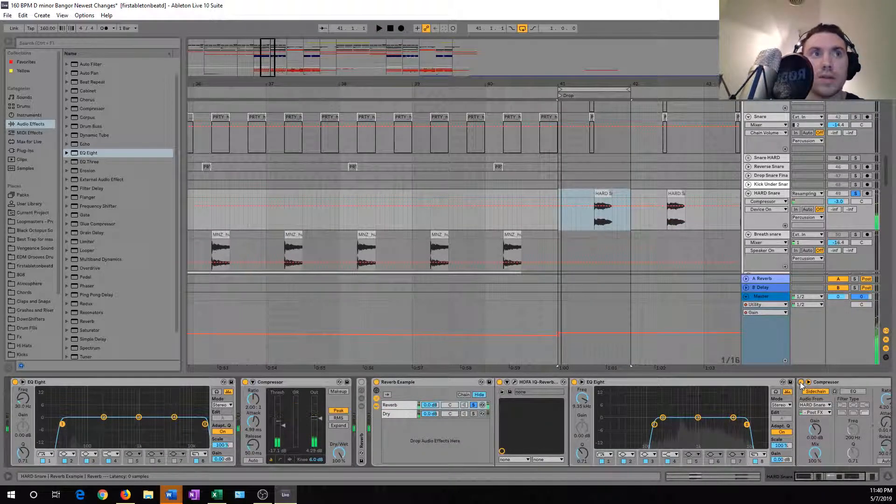
pyautogui.click(801, 384)
pyautogui.click(801, 383)
pyautogui.click(473, 406)
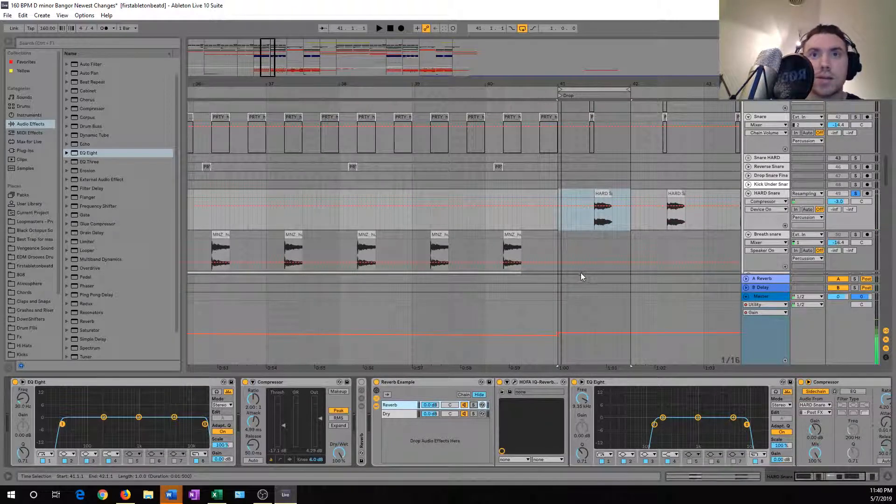
# Place the insert marker at 41.1.1 on the HARD Snare track.
pyautogui.click(559, 222)
pyautogui.click(558, 218)
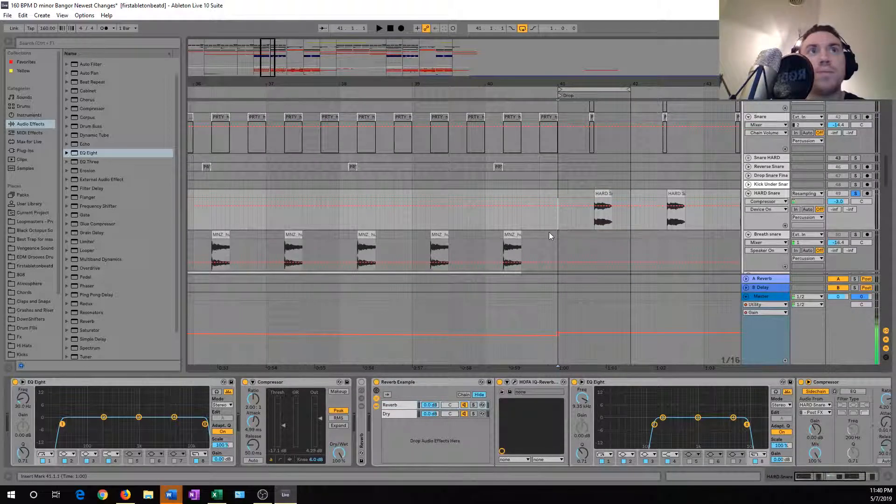